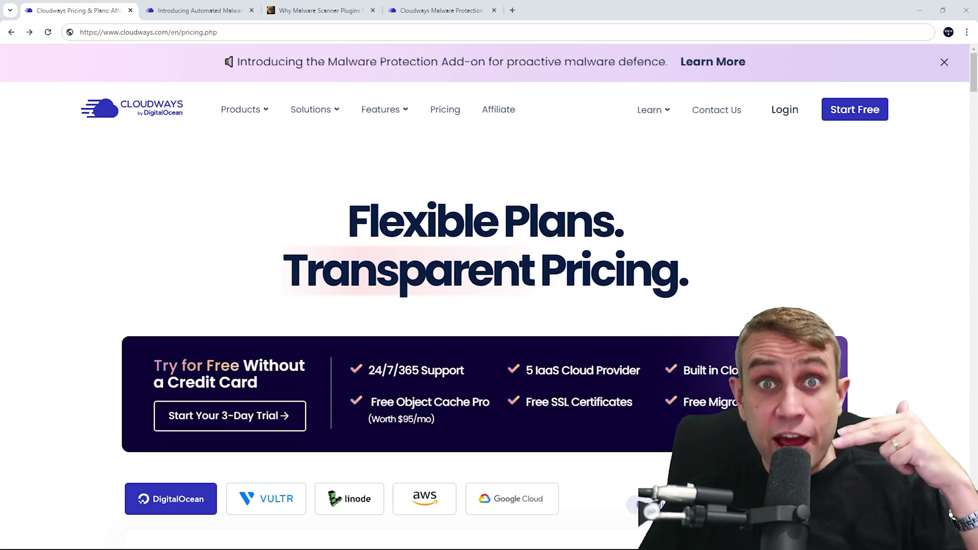
Sign up for the free 3-day trial using the promo code 'Ideaspot'
left_click(197, 414)
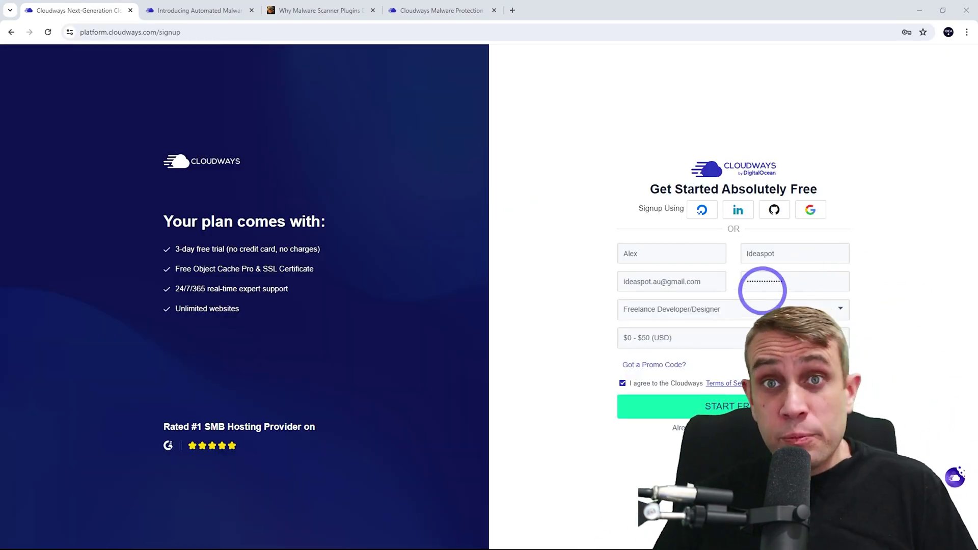
left_click(642, 366)
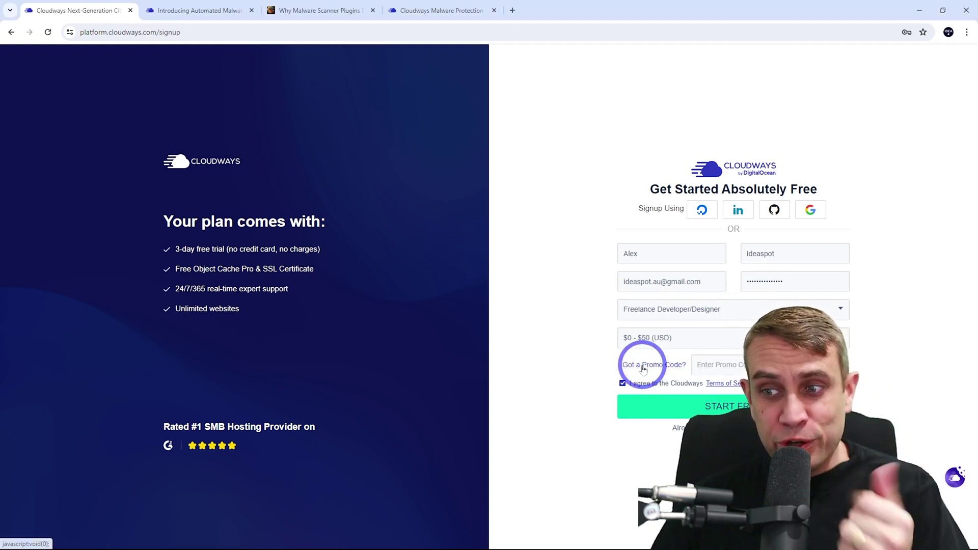
left_click(720, 365)
type("Ideaspot")
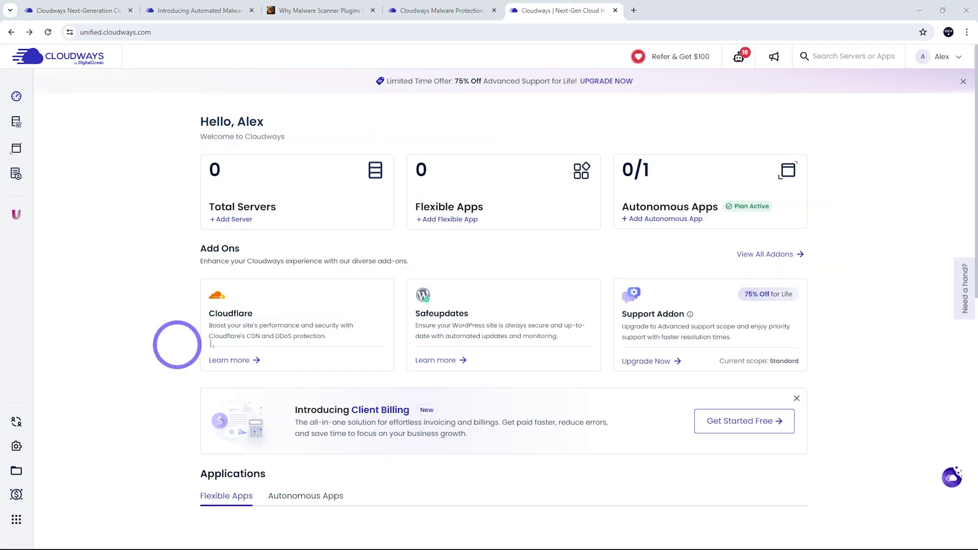
Add a server with WordPress Version 6.2.2, naming both the application and server 'Security Demo'
left_click(230, 219)
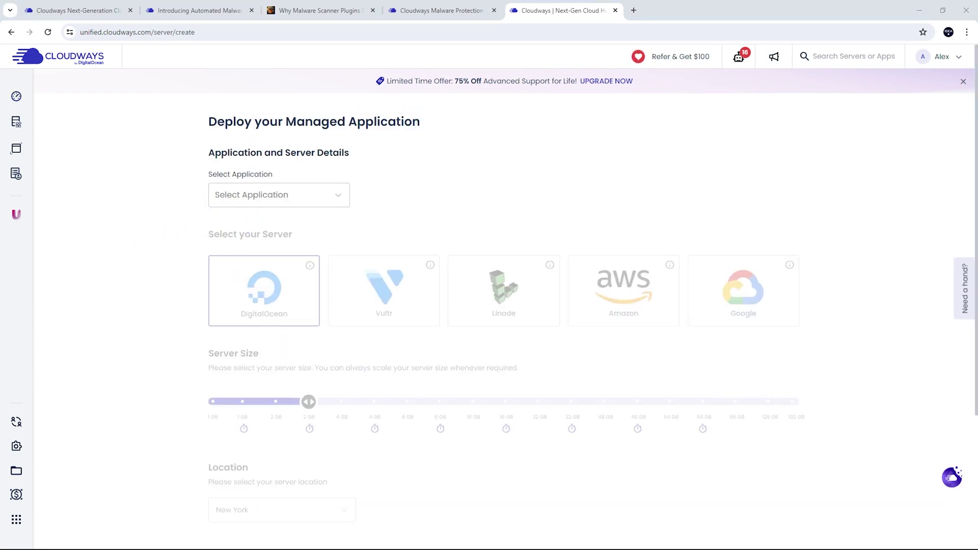
left_click(282, 194)
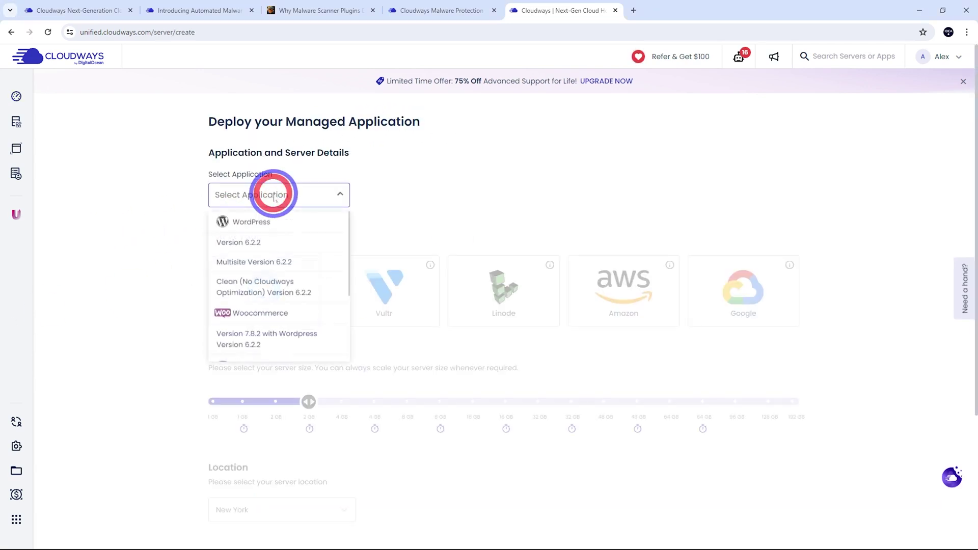
left_click(232, 244)
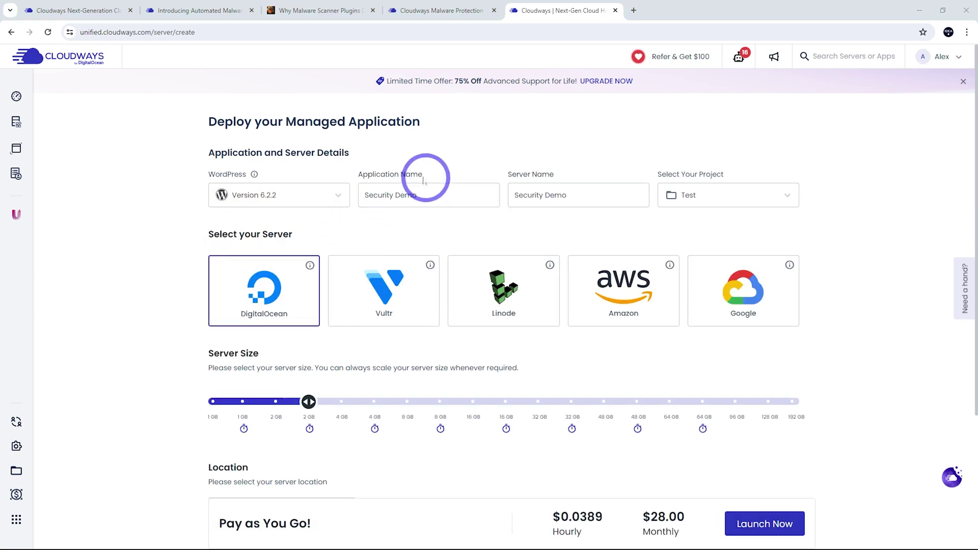
left_click(393, 193)
left_click(569, 194)
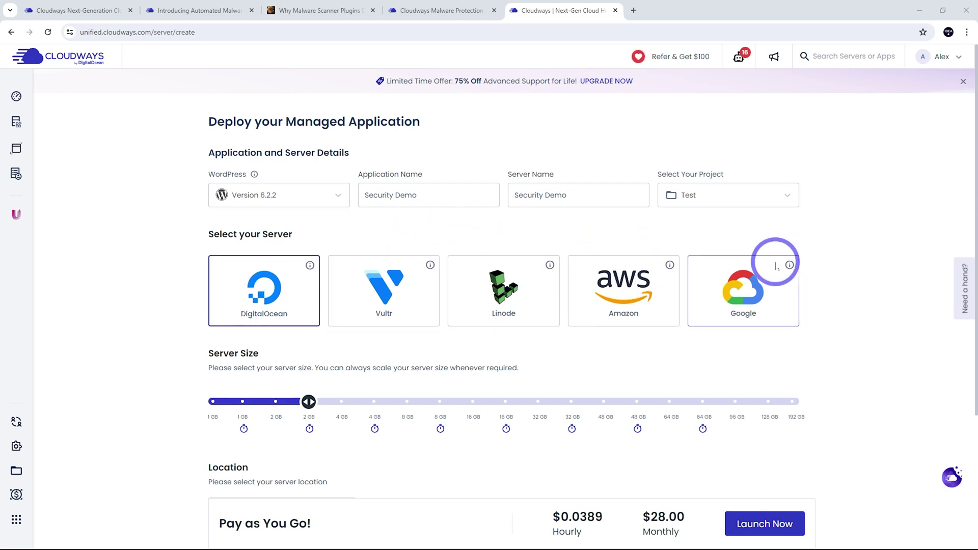
Launch the Security Demo server on Vultr, 2 GB, in USA - New York (NJ)
left_click(388, 300)
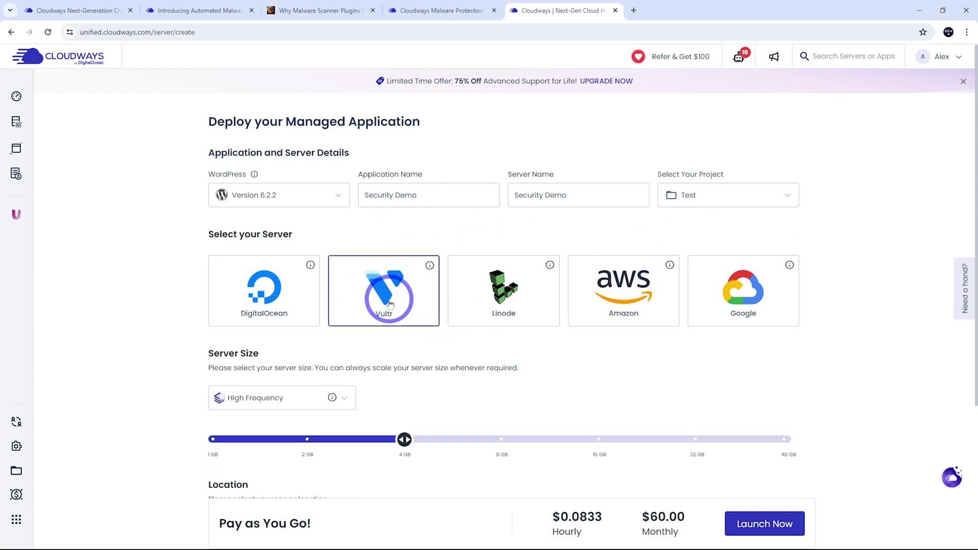
scroll(437, 344, "down", 1)
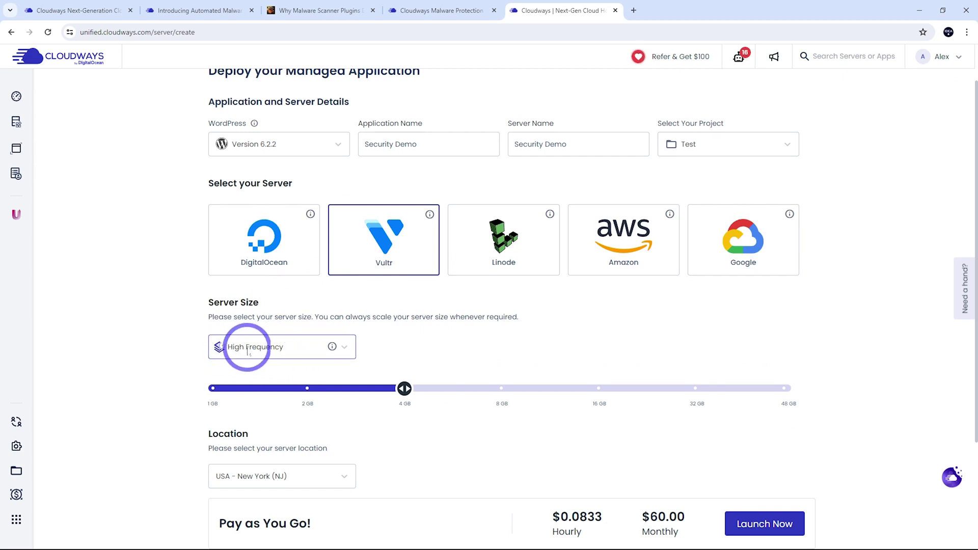
left_click_drag(404, 389, 306, 383)
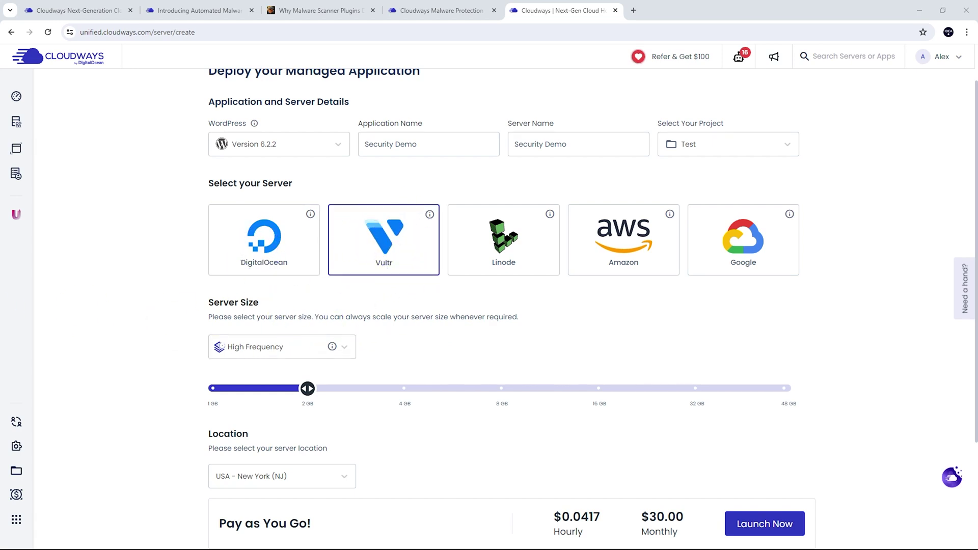
scroll(283, 301, "down", 2)
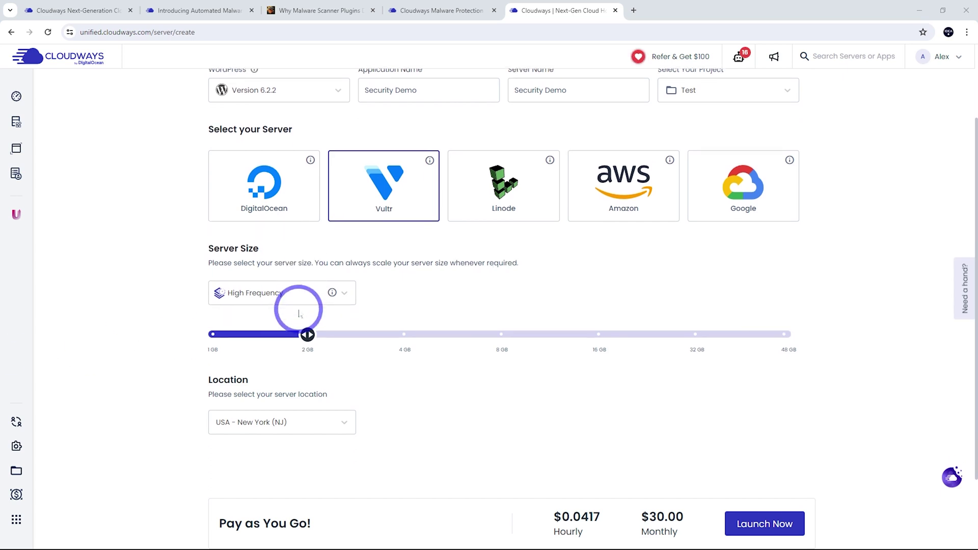
left_click(260, 382)
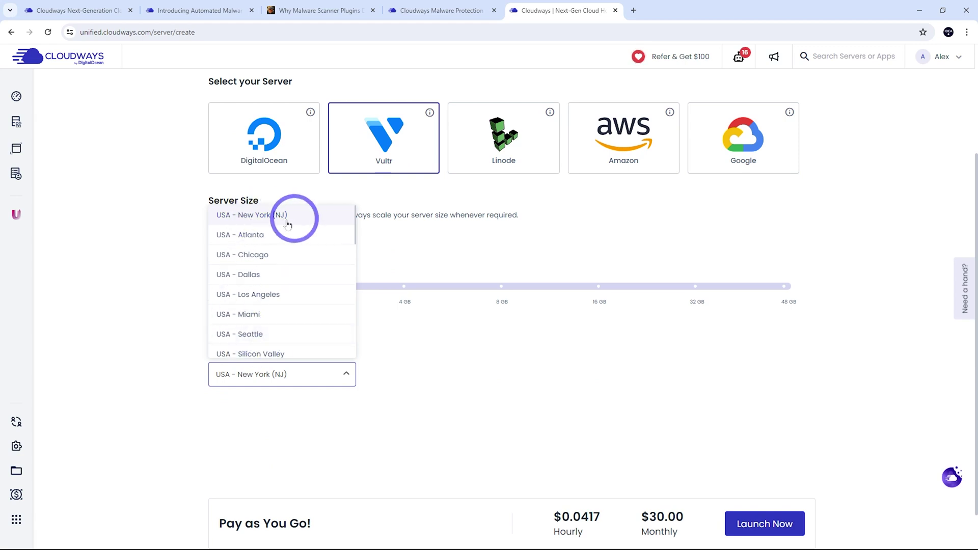
left_click(259, 216)
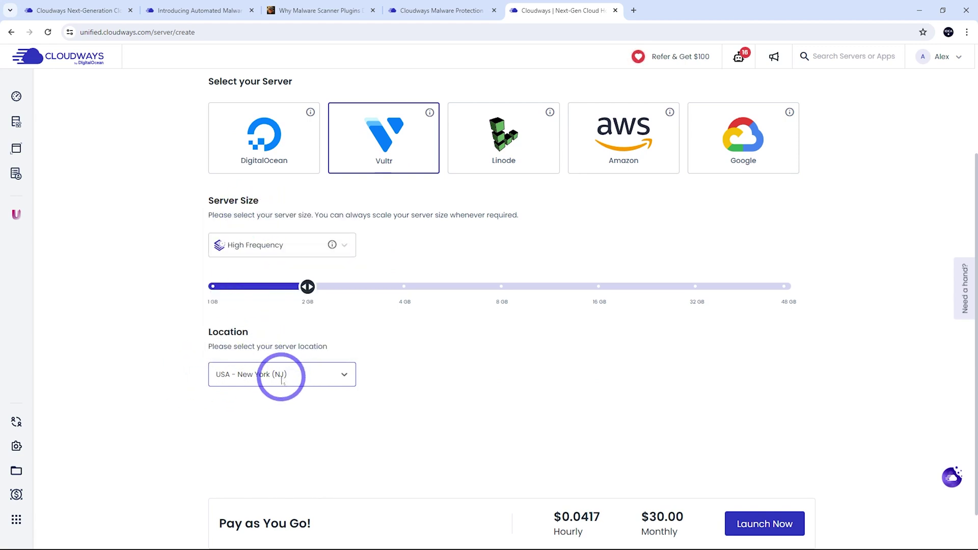
scroll(414, 334, "down", 1)
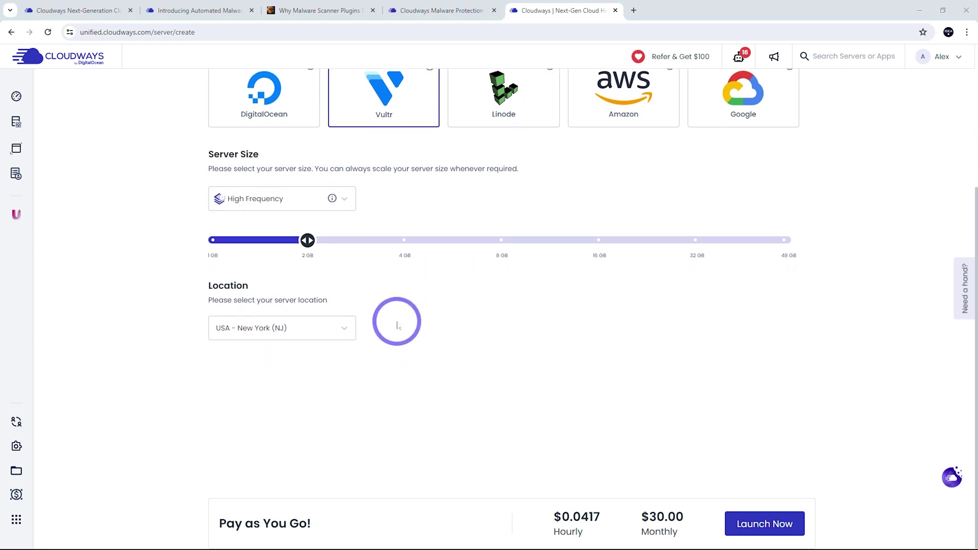
left_click(758, 524)
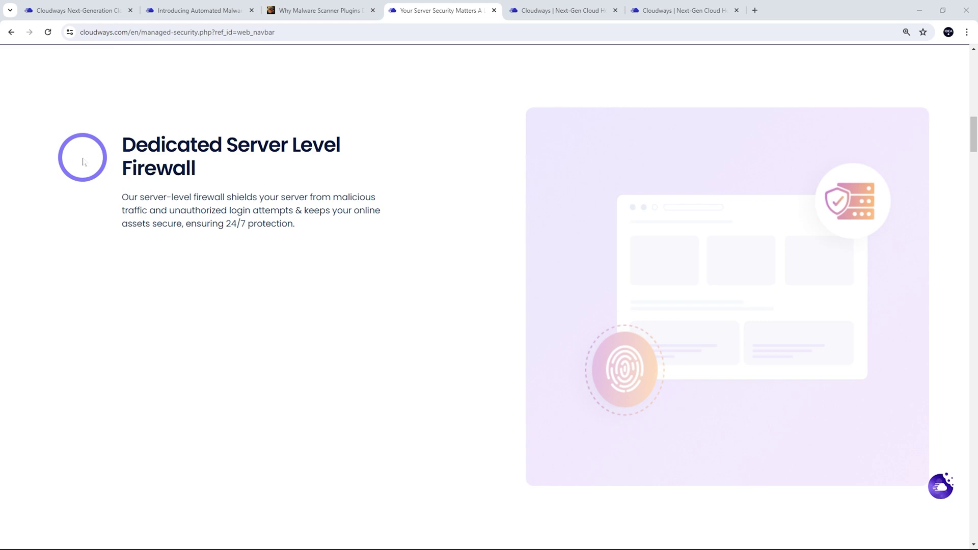
Scroll through the managed security features, from the firewall down to Free 1-Click SSL
scroll(83, 163, "down", 3)
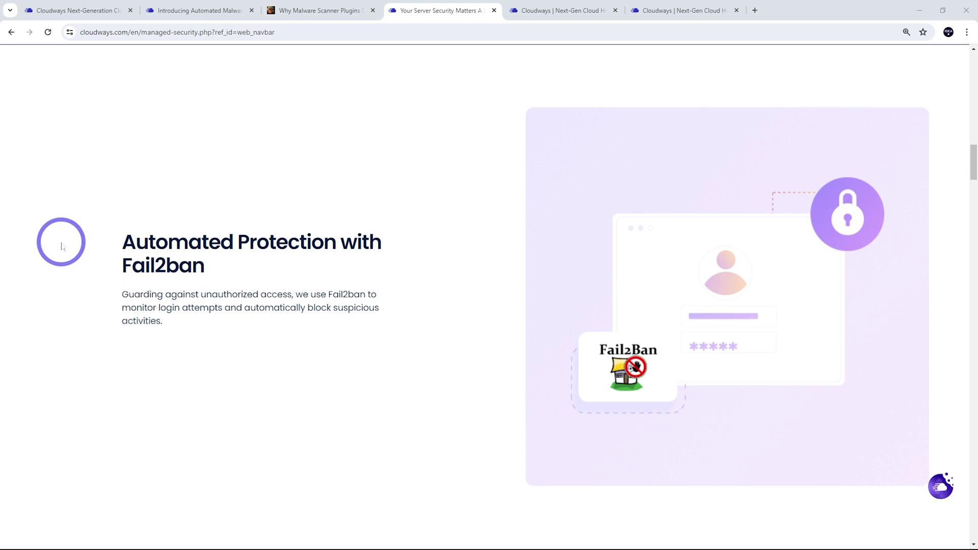
scroll(62, 247, "down", 5)
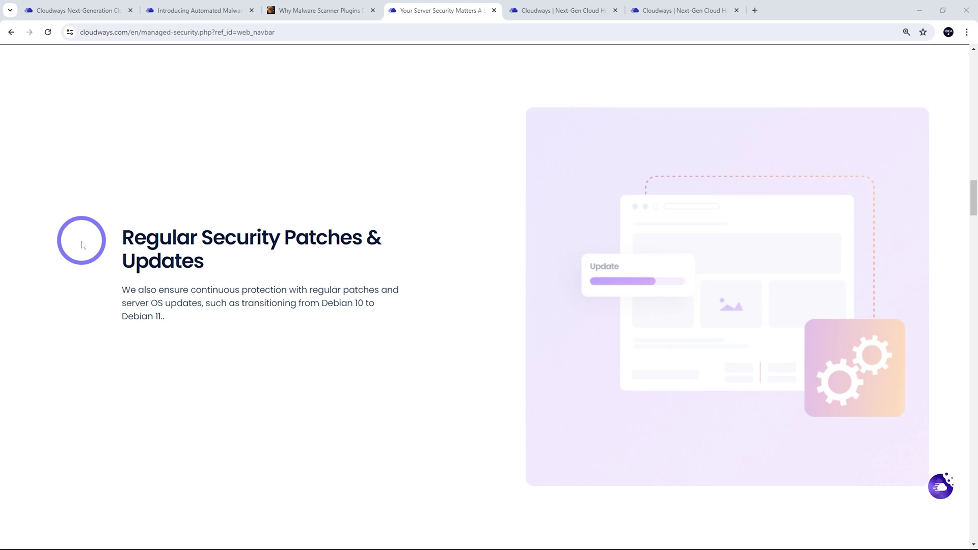
scroll(81, 242, "down", 10)
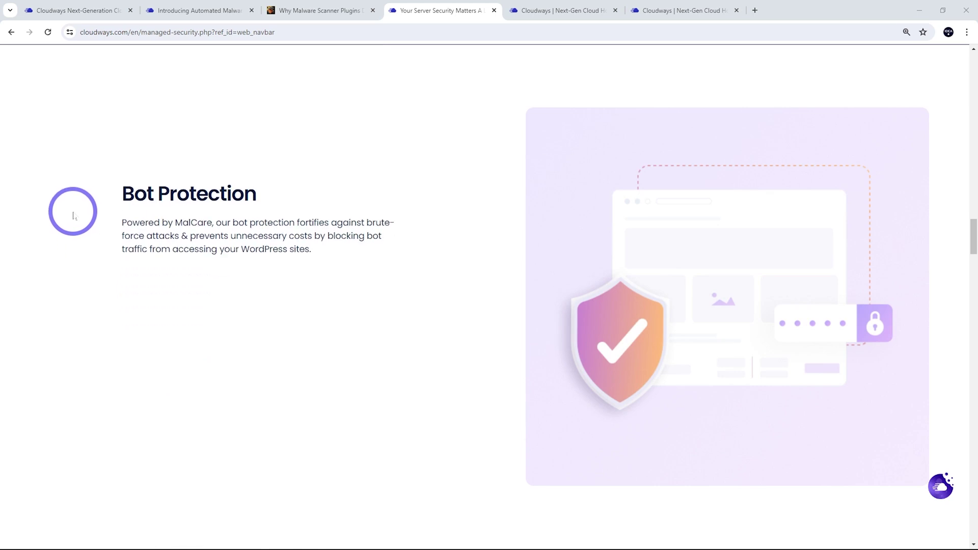
scroll(73, 216, "down", 5)
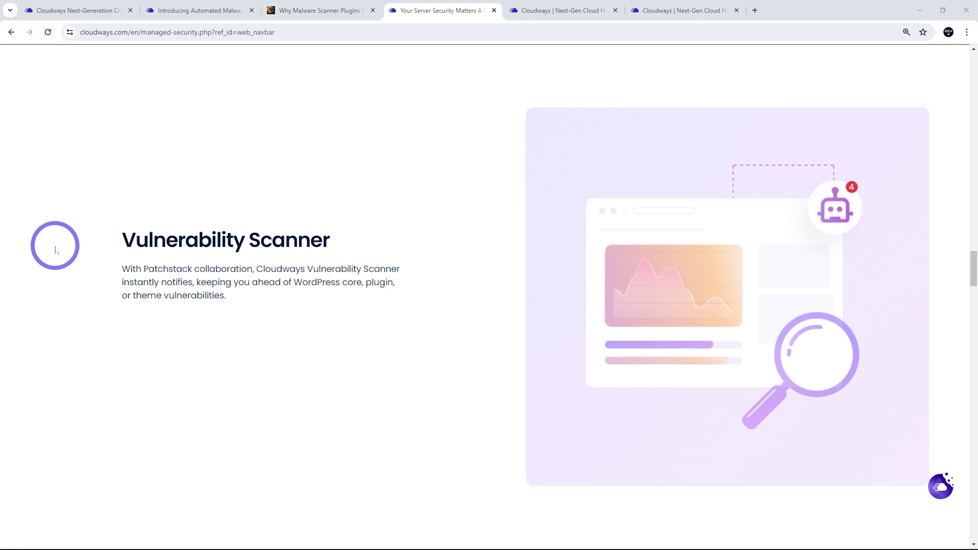
scroll(56, 250, "down", 8)
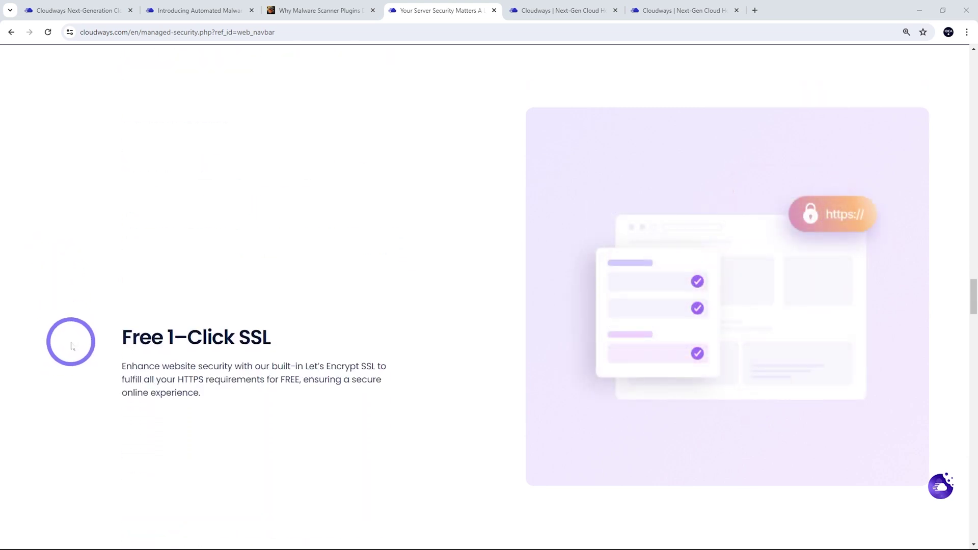
Review the Security Demo server's SSH/SFTP and MySQL whitelists, then the account's Two Factor Authentication settings
key("ctrl+Tab")
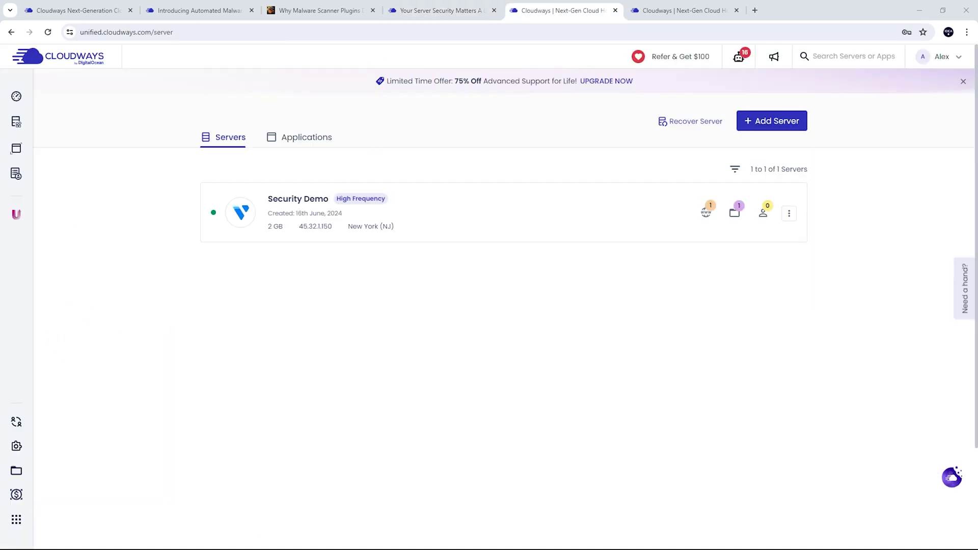
left_click(307, 199)
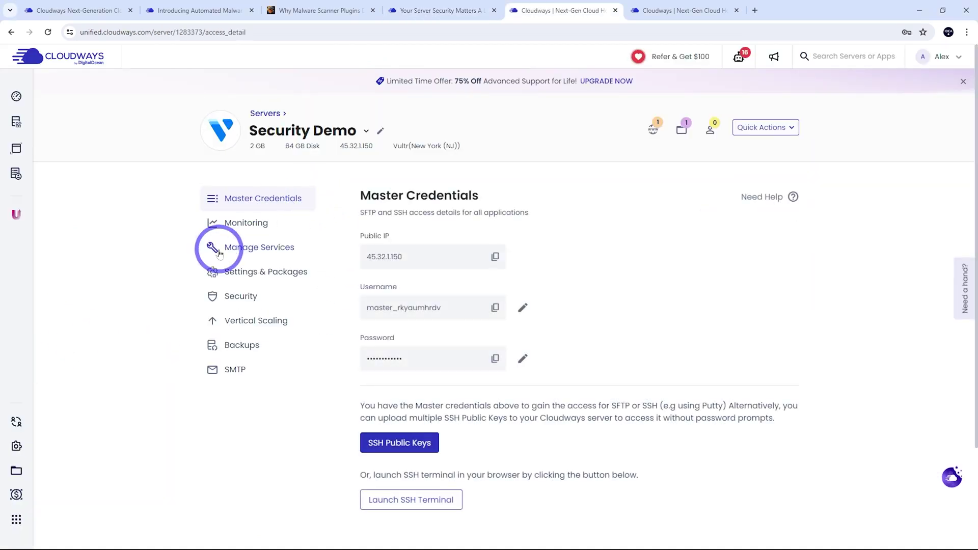
left_click(240, 298)
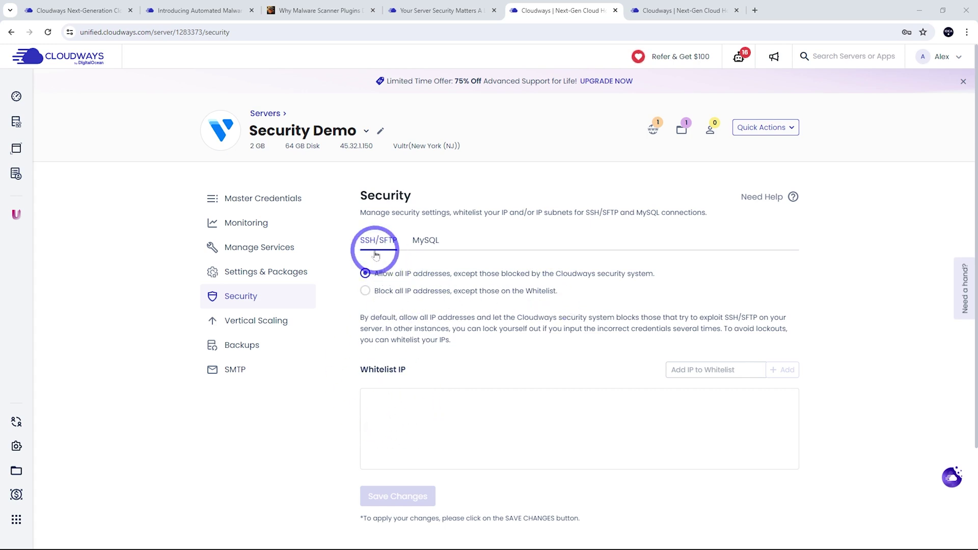
left_click(425, 240)
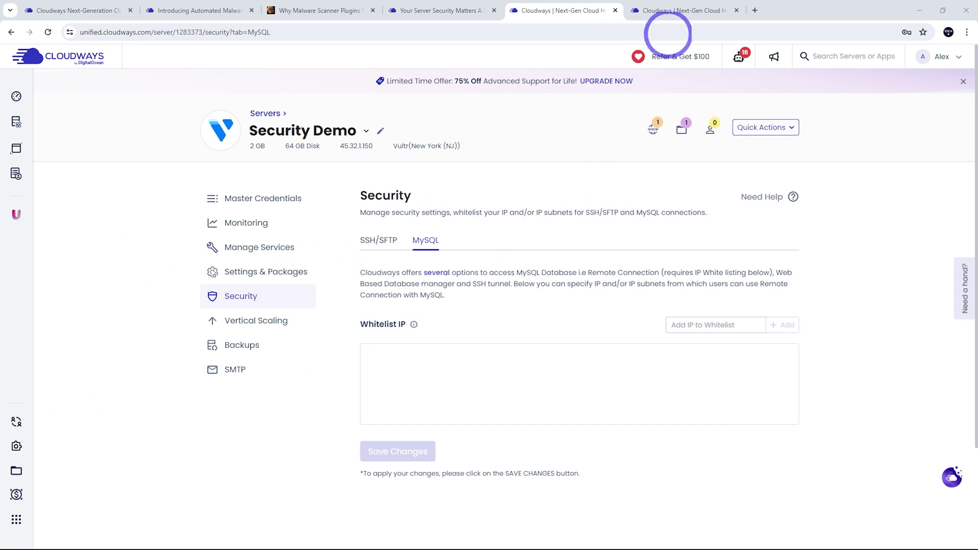
left_click(676, 12)
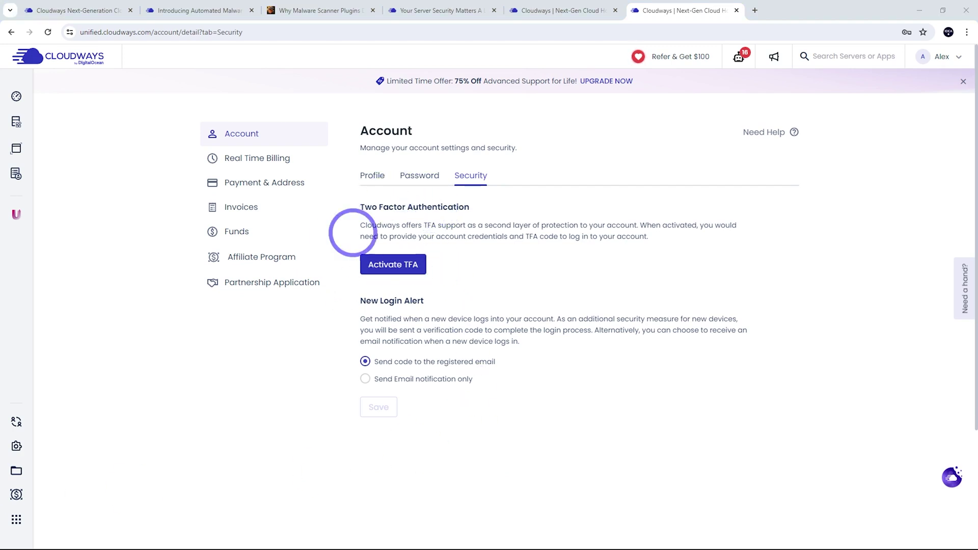
Open the Security Demo application from the dashboard's list of all applications
left_click(33, 60)
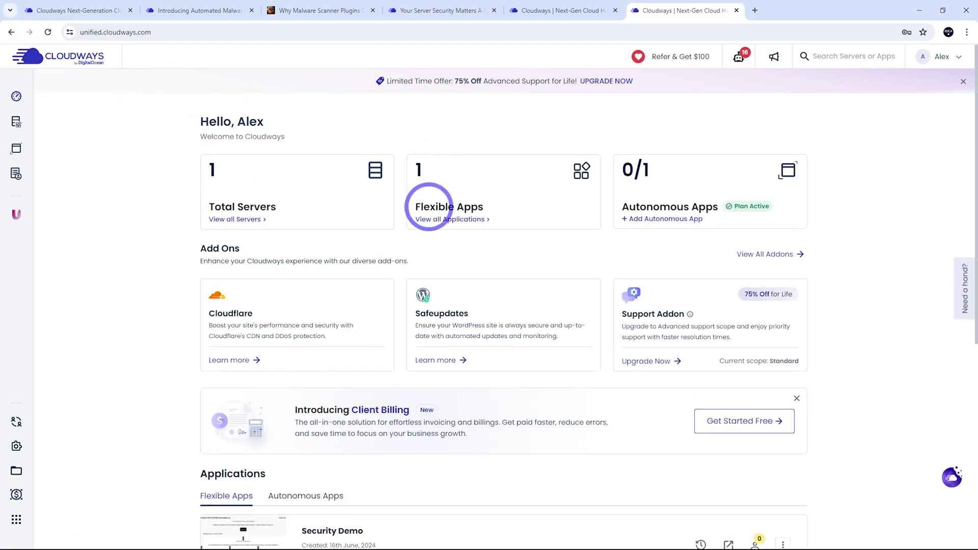
left_click(435, 217)
left_click(275, 201)
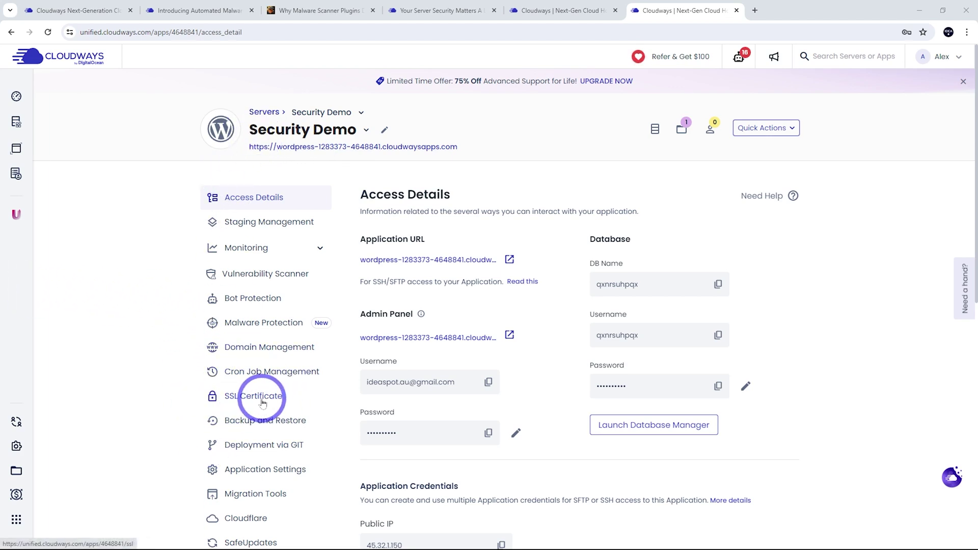
Check the app's Vulnerability Scanner results for WordPress Core 6.5.4, three themes and four plugins
left_click(252, 300)
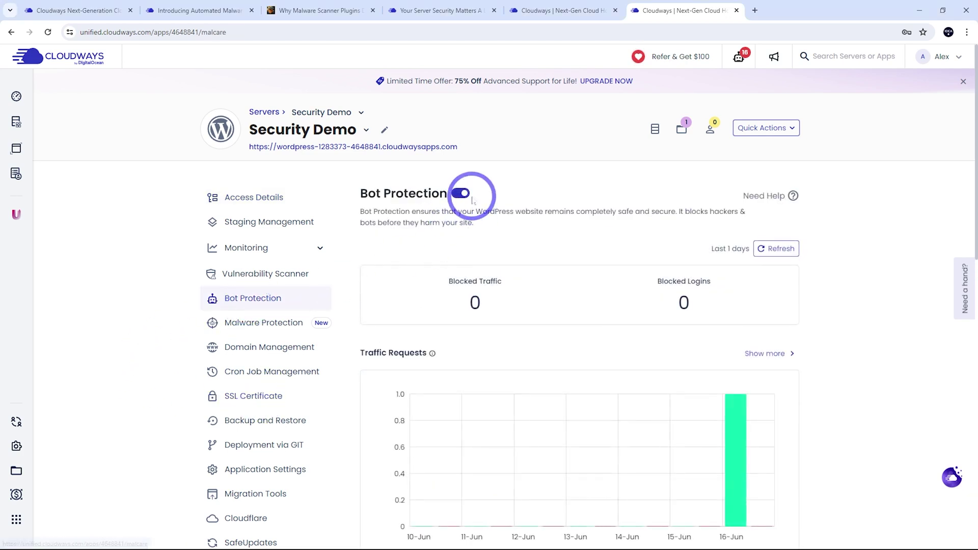
left_click(279, 274)
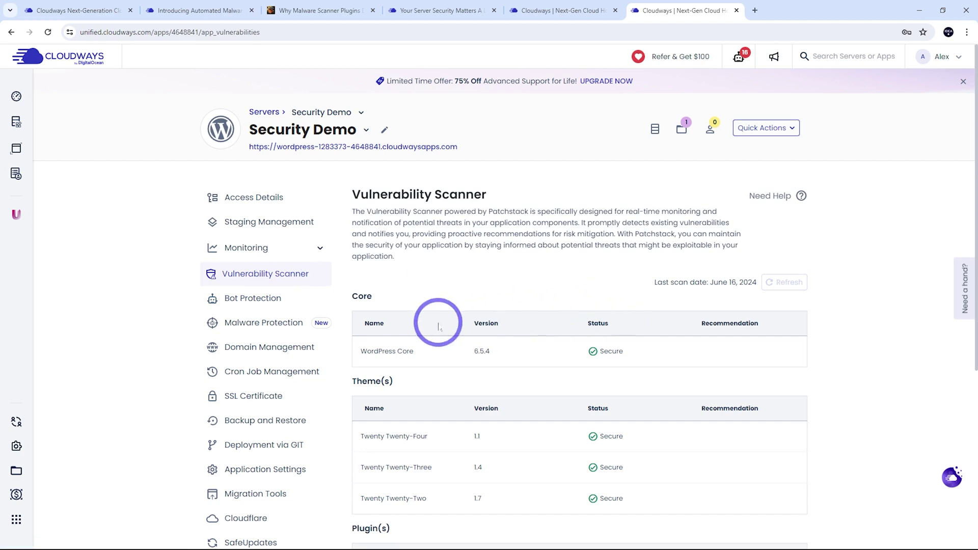
scroll(632, 387, "down", 5)
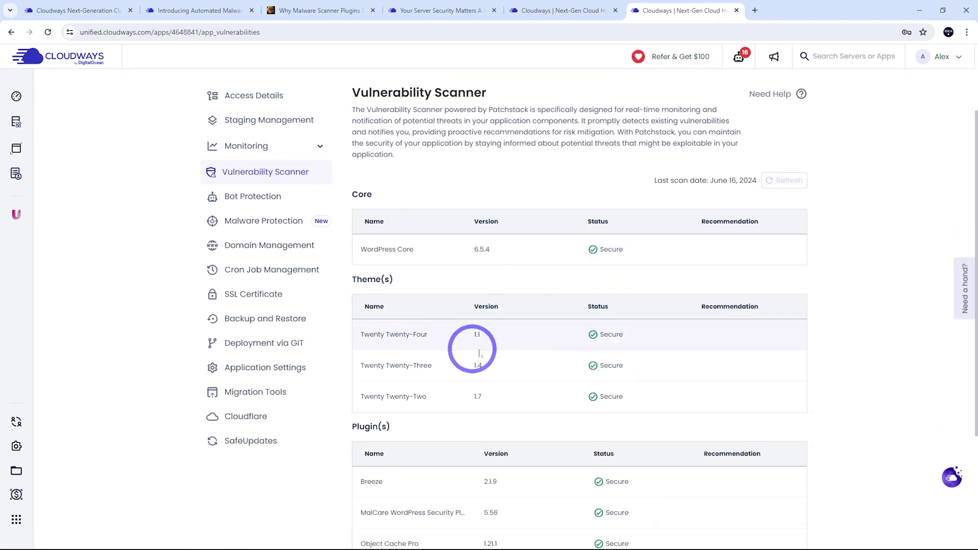
scroll(627, 356, "up", 5)
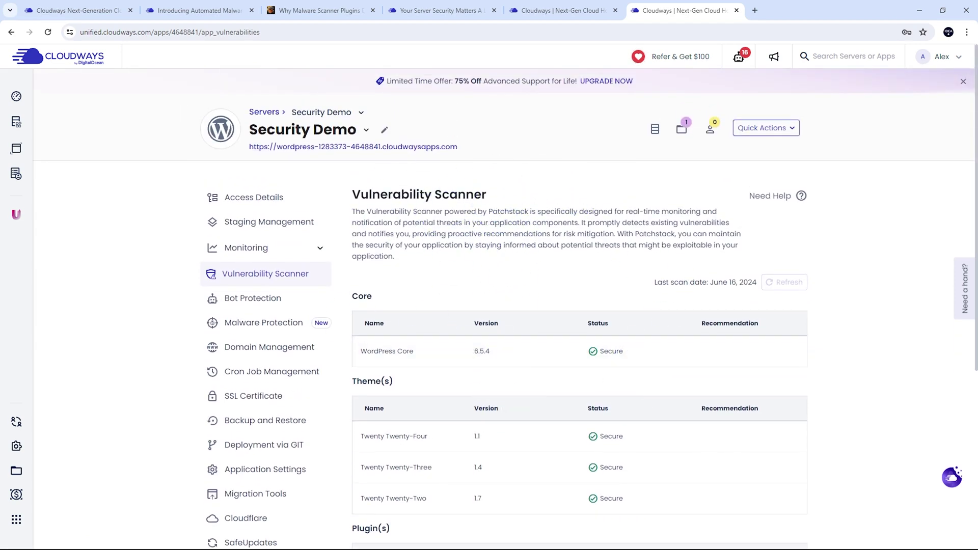
scroll(228, 284, "down", 3)
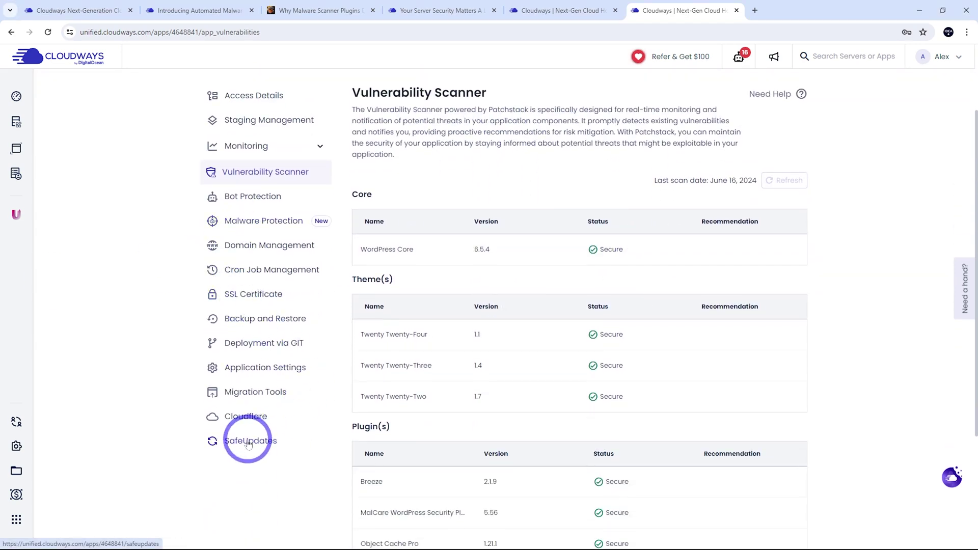
Show the Security Demo app's SafeUpdates page with its on-demand and scheduled update pricing
left_click(251, 441)
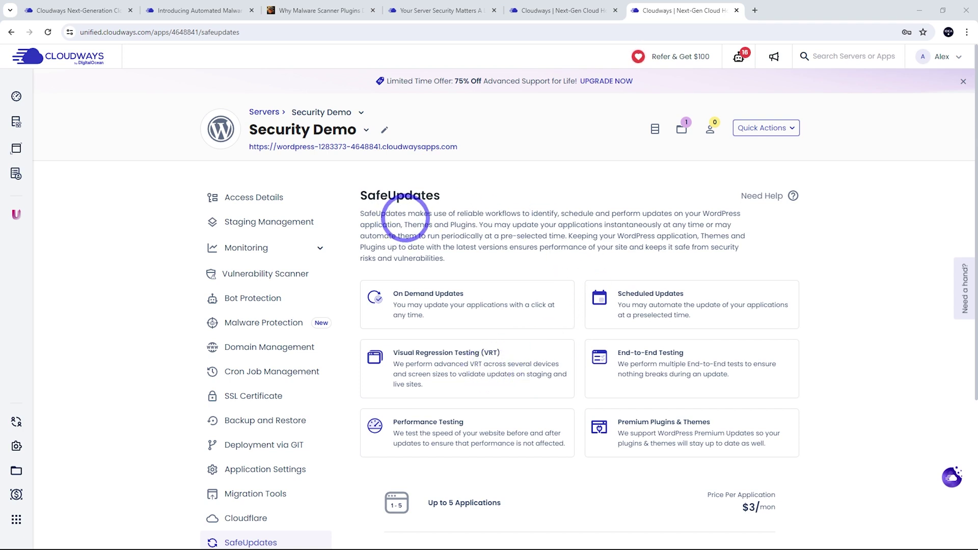
View the daily backup settings and open the linked WordPress GDPR compliance article in a new tab
left_click(268, 428)
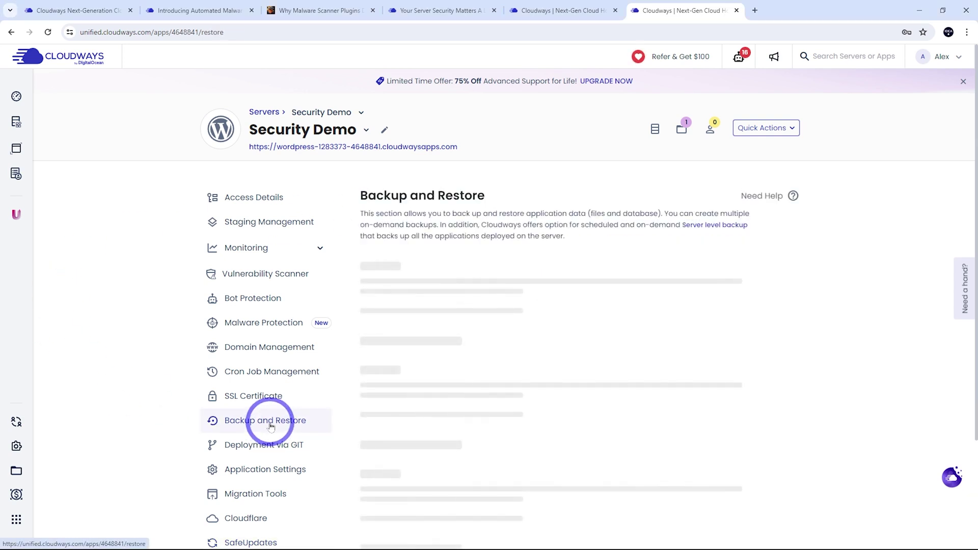
left_click(271, 427, "ctrl")
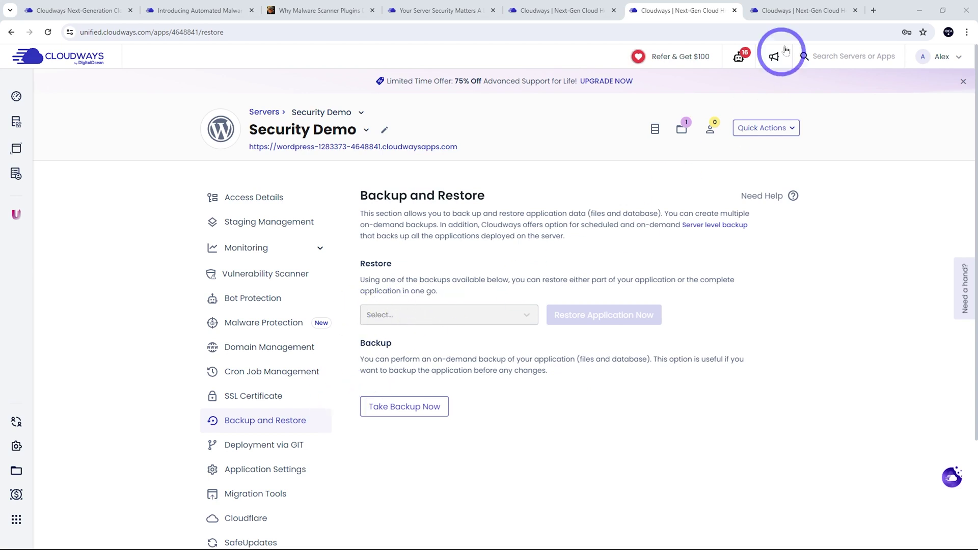
left_click(810, 10)
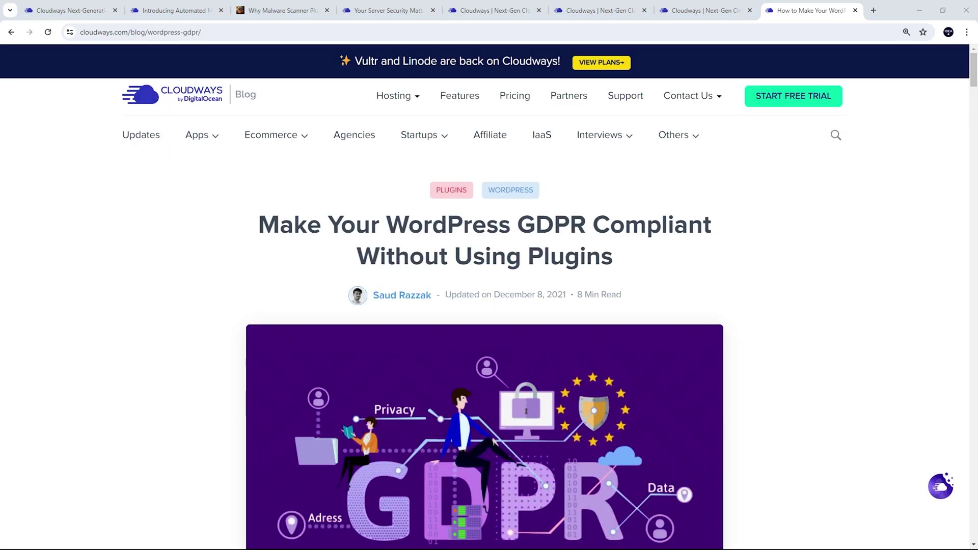
Close the GDPR article tab to return to the Security Demo Access Details page
left_click(88, 272)
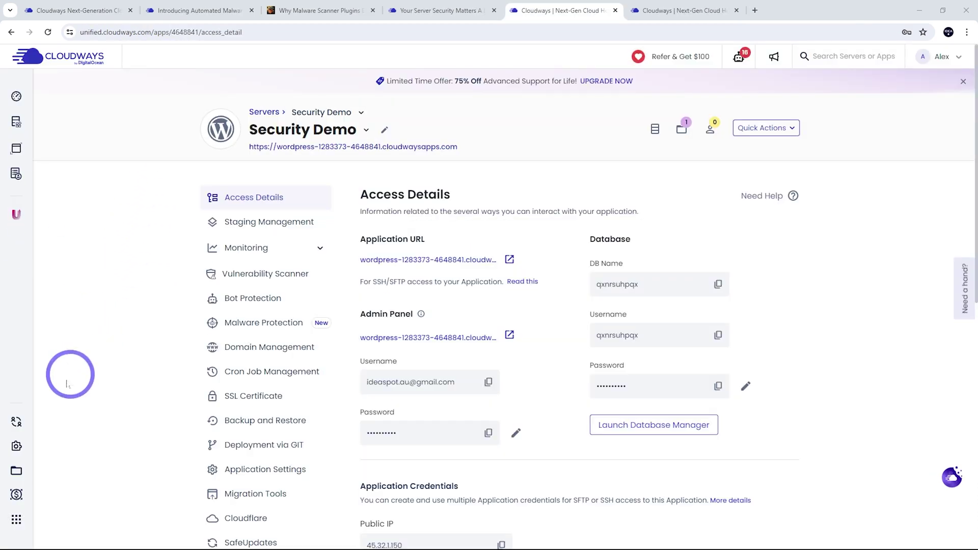
Go to Teams from the sidebar to view the empty Team Members list
mouse_move(40, 425)
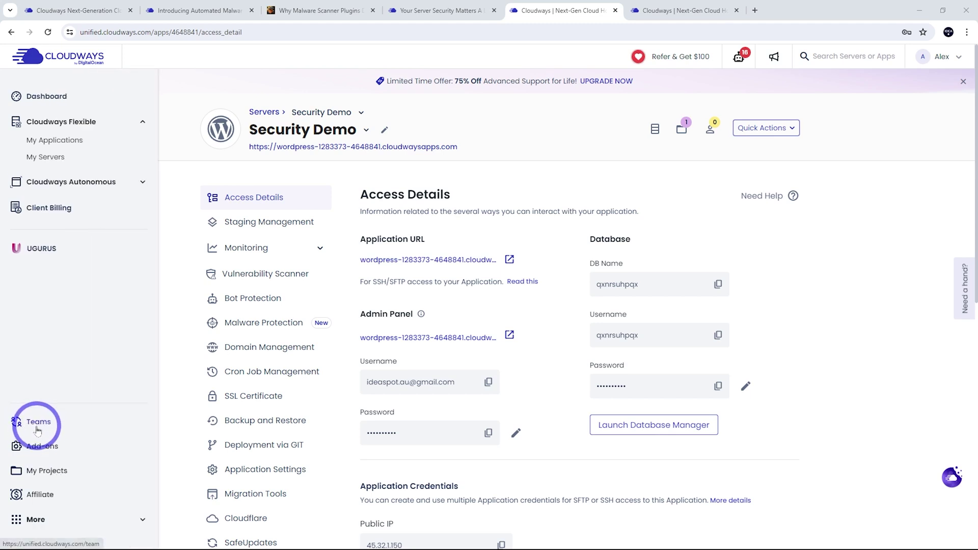
left_click(46, 431)
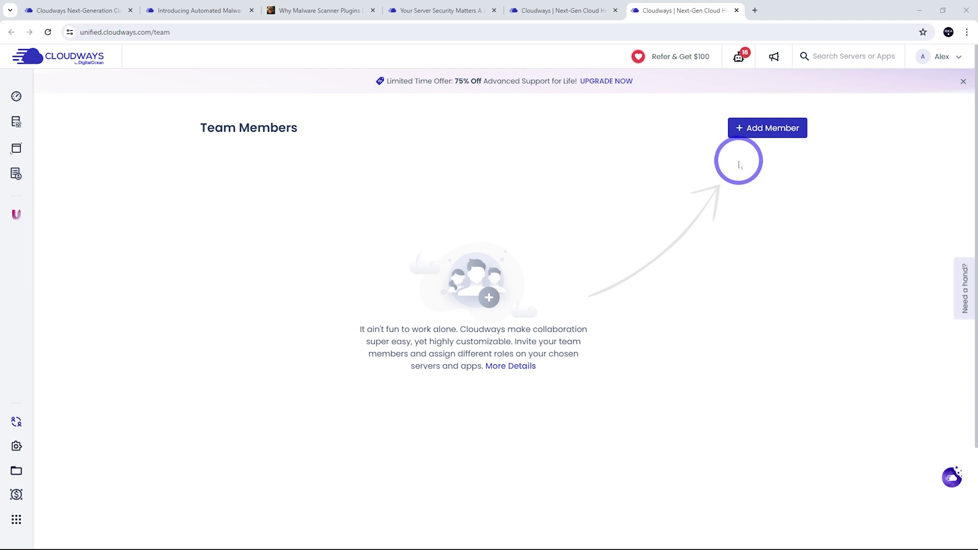
Look over the Add Member permissions form, then return to Security Demo's Monitoring Traffic page
left_click(759, 132)
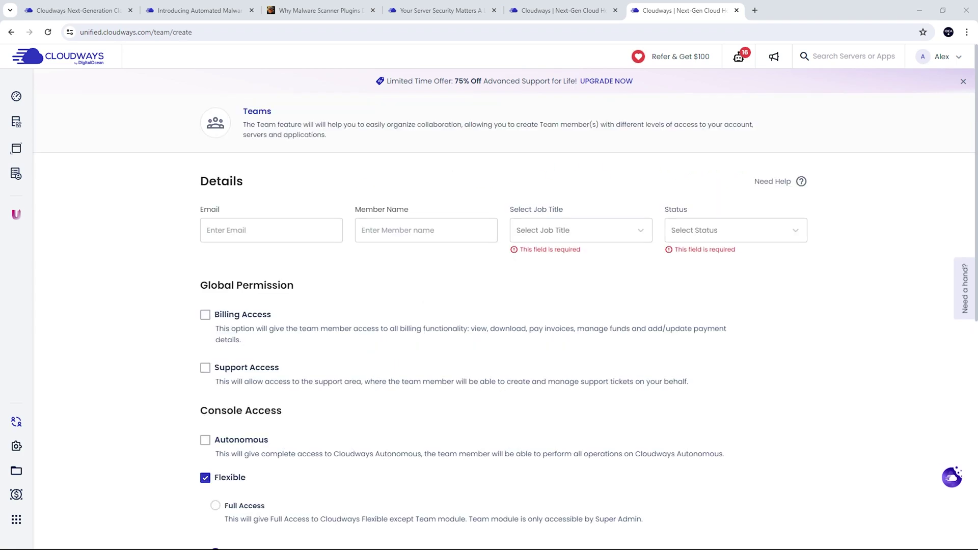
scroll(448, 203, "down", 5)
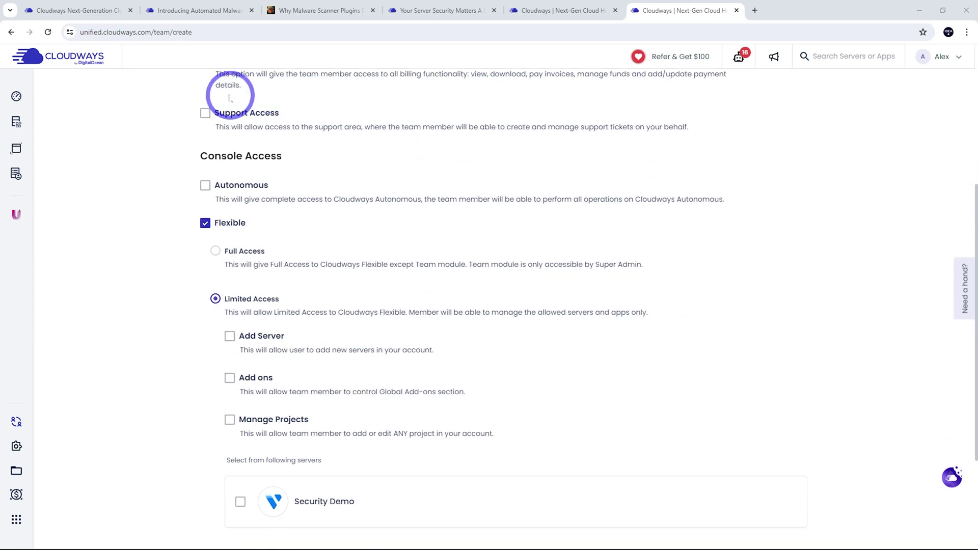
scroll(305, 179, "down", 2)
scroll(240, 186, "up", 1)
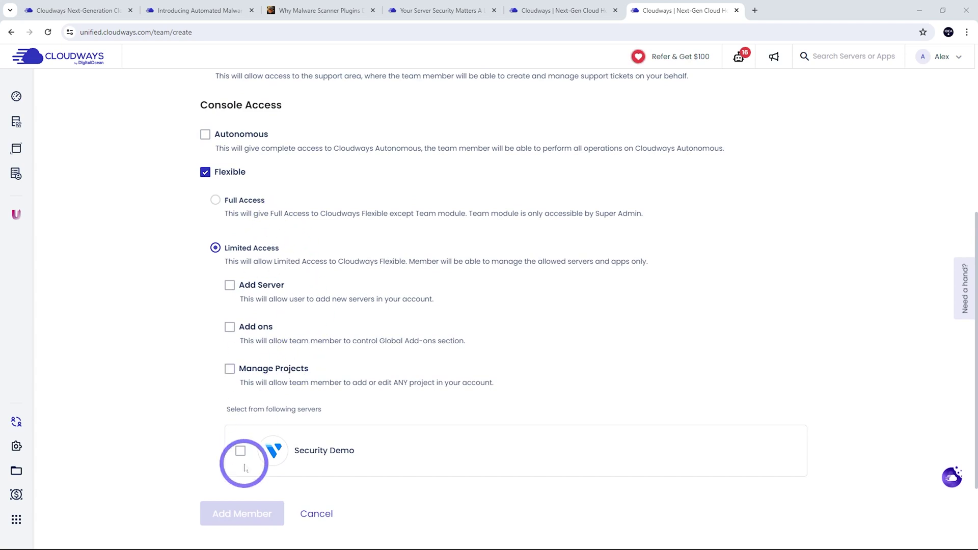
key("ctrl+shift+Tab")
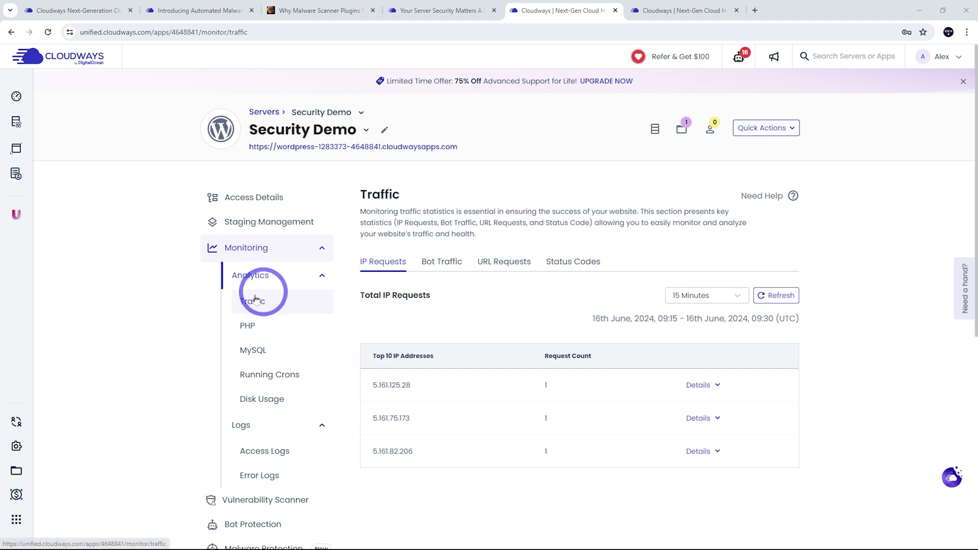
Open Security Demo's Malware Protection page showing Imunify360 pricing from $2-$4 per app
scroll(161, 311, "down", 4)
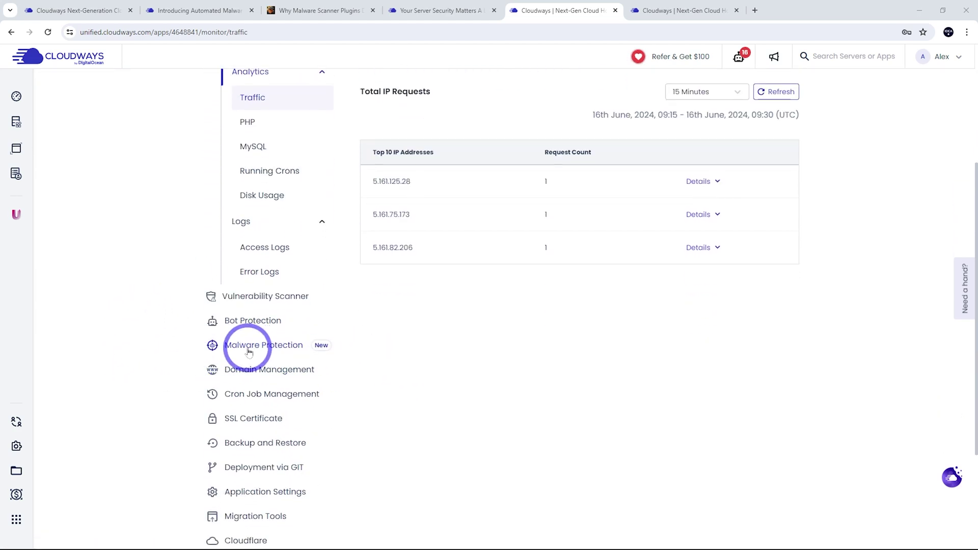
left_click(276, 350)
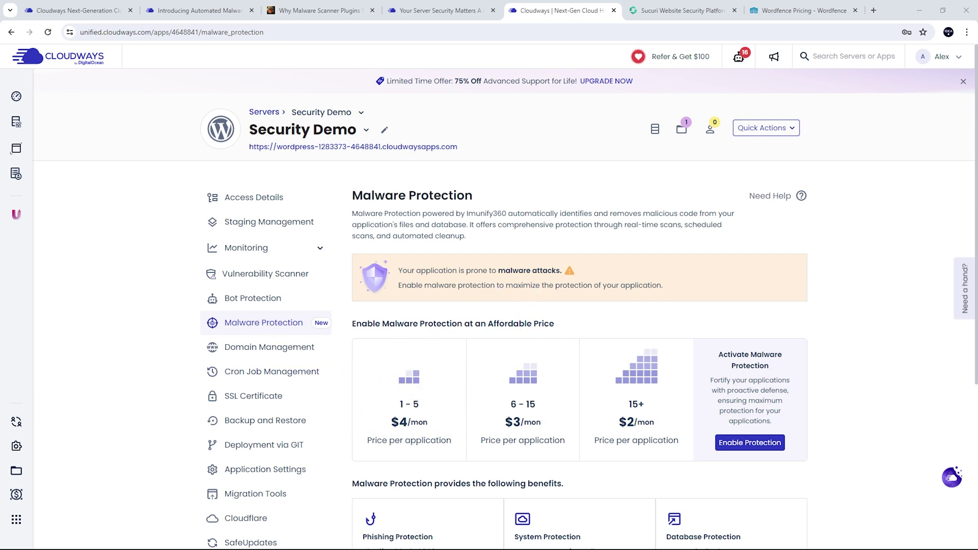
Enable Imunify360 malware protection for Security Demo and check the Malware Detected list
left_click(739, 444)
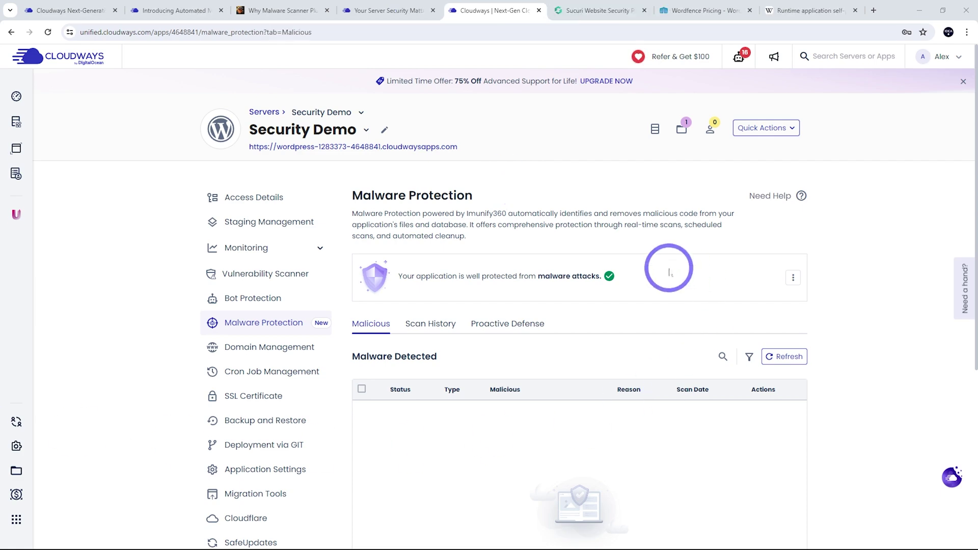
scroll(652, 257, "down", 5)
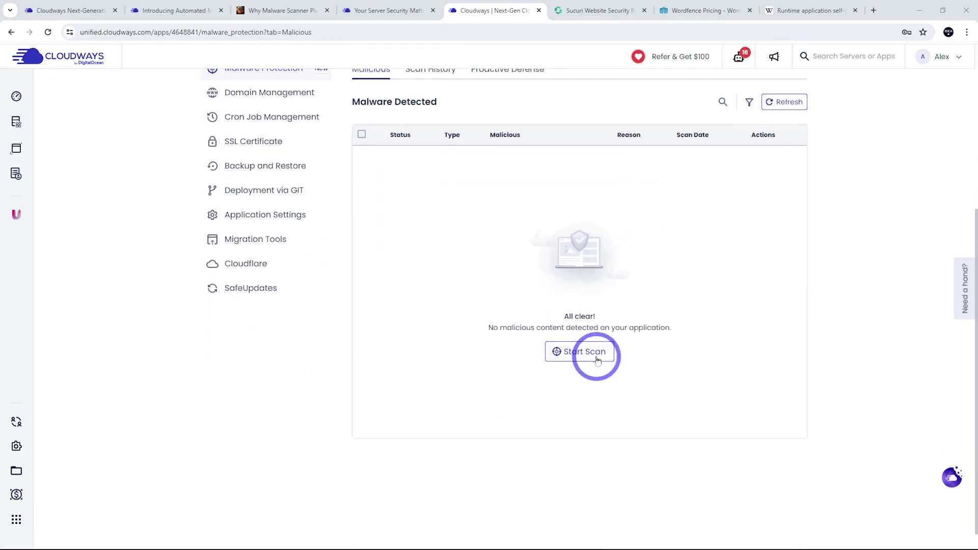
Run a malware scan and view Scan History showing file and database scans clean
left_click(584, 356)
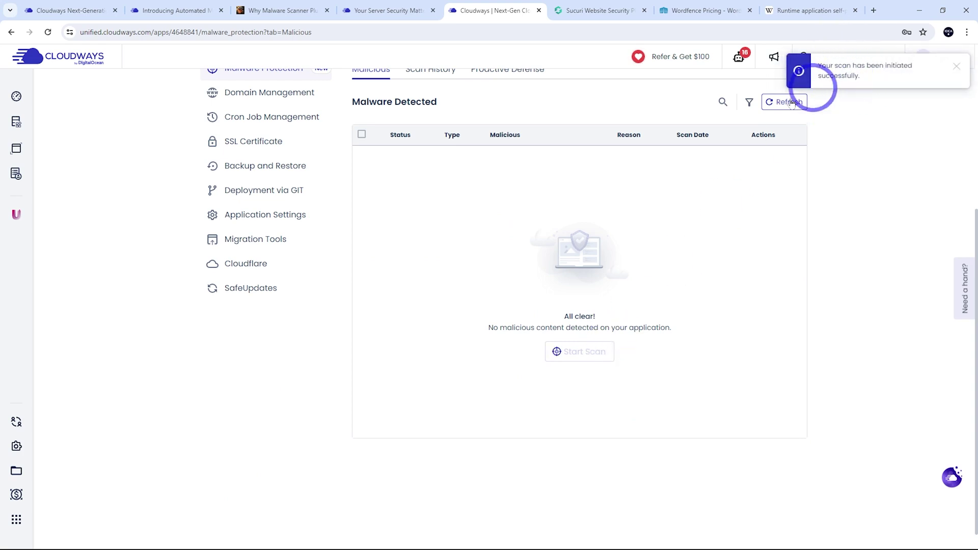
scroll(583, 283, "up", 3)
scroll(582, 283, "up", 2)
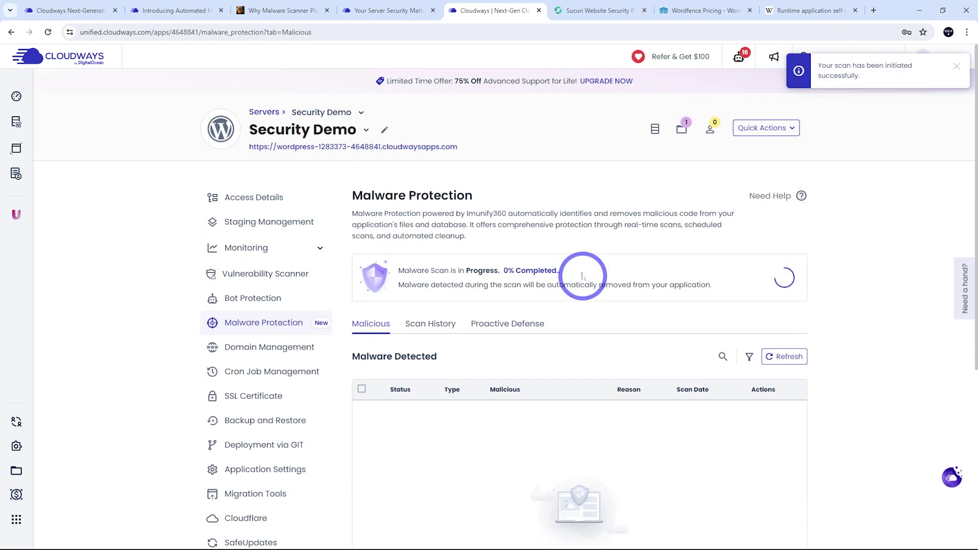
left_click(449, 330)
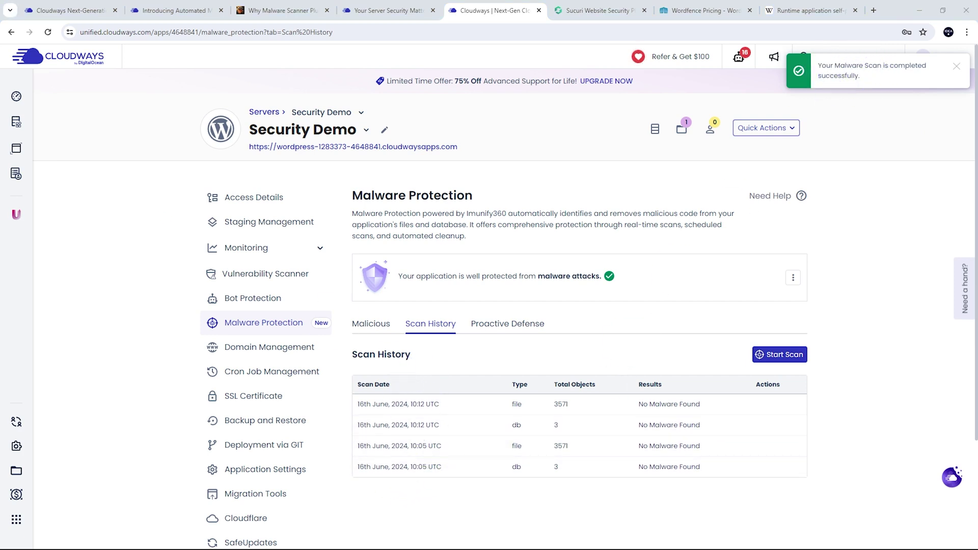
View the Proactive Defense tab's empty Detected Events list
left_click(509, 328)
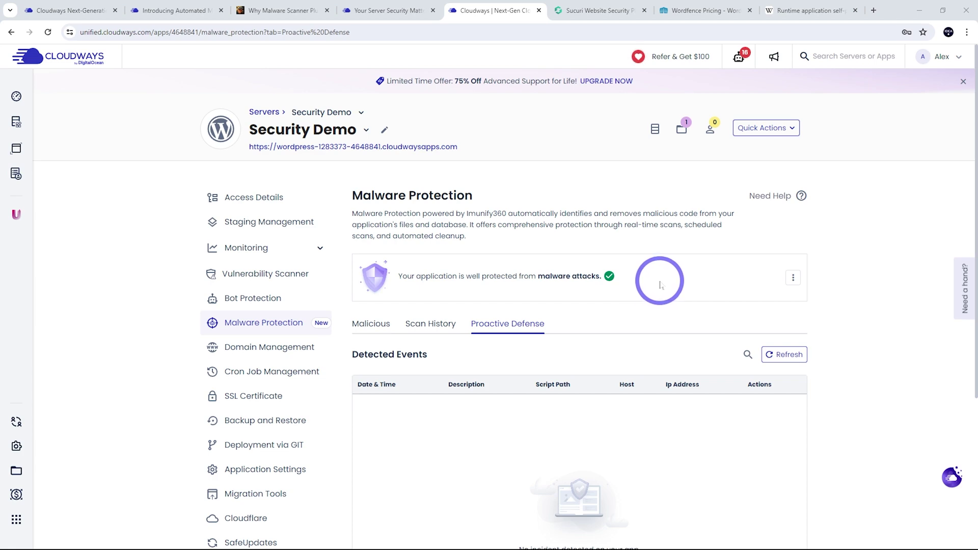
Compare Sucuri's plans from $199.99/yr with Wordfence Premium at $119/yr
key("ctrl+Tab")
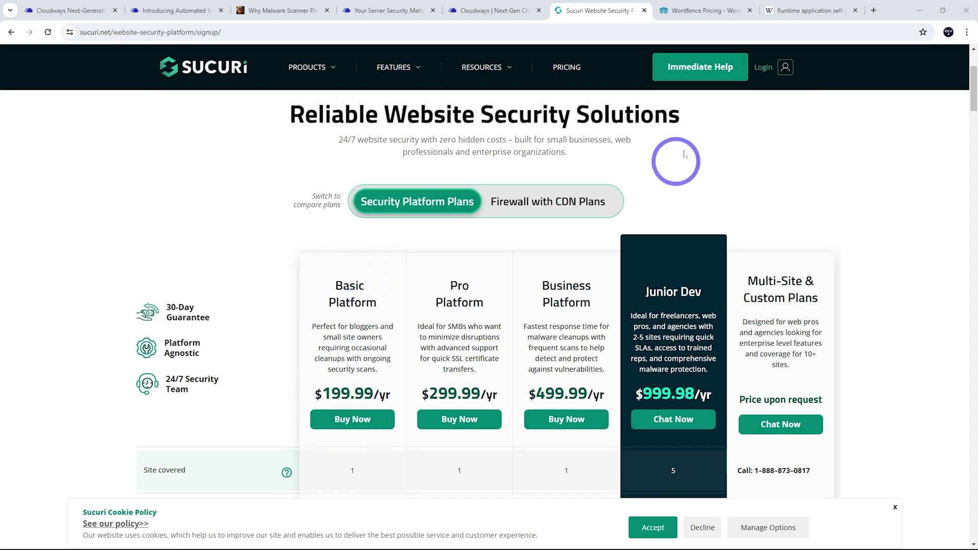
left_click(696, 10)
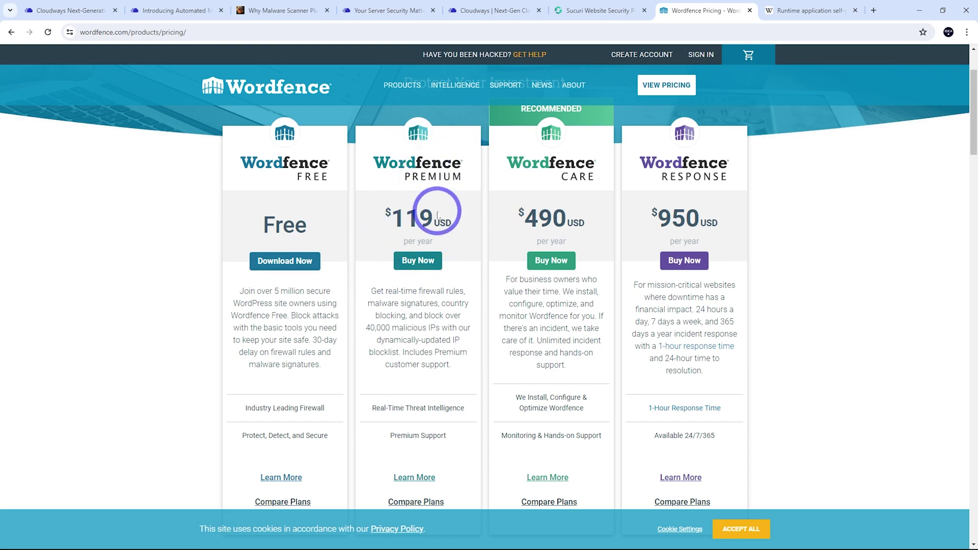
Return to Security Demo's Malware Protection page in the Cloudways tab
left_click(484, 11)
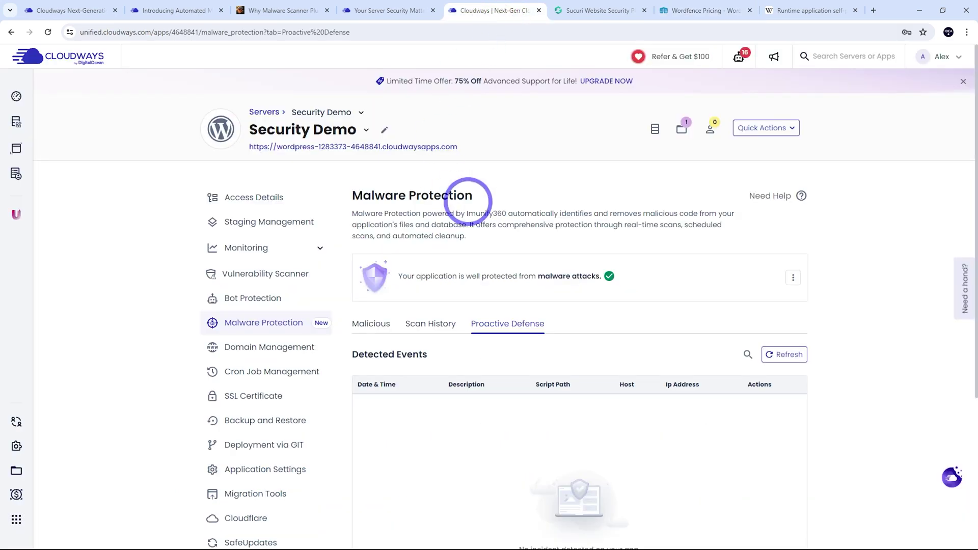